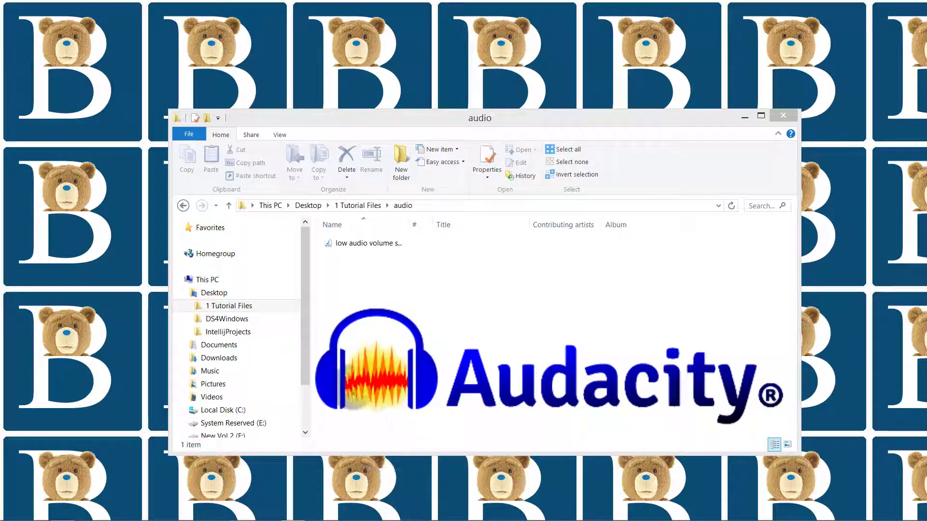
Step: Bring up File Explorer's audio folder with the low-volume recording in front of the empty Audacity window
{"action": "mouse_move", "coordinate": [323, 514]}
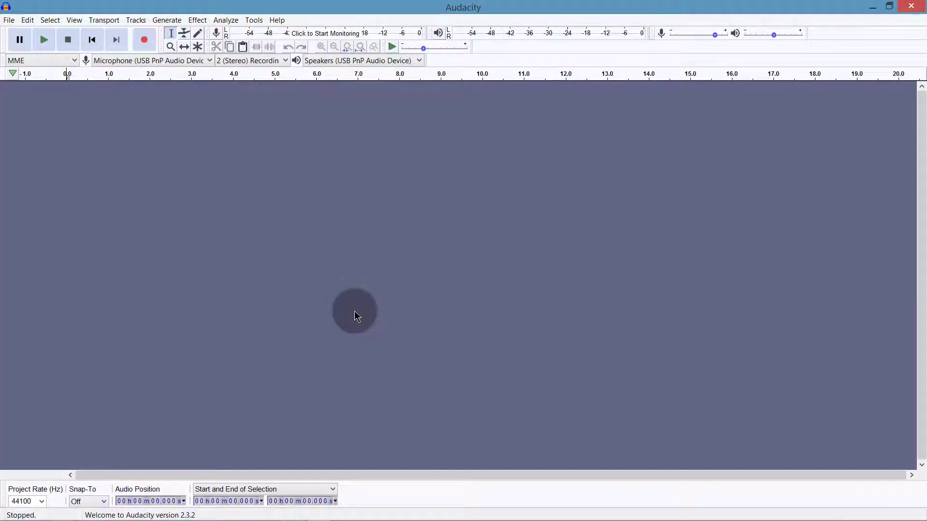
Step: Drag the low audio volume sample into Audacity as a stereo track and select the entire track
{"action": "left_click", "coordinate": [58, 512]}
{"action": "left_click_drag", "start_coordinate": [369, 244], "coordinate": [82, 182]}
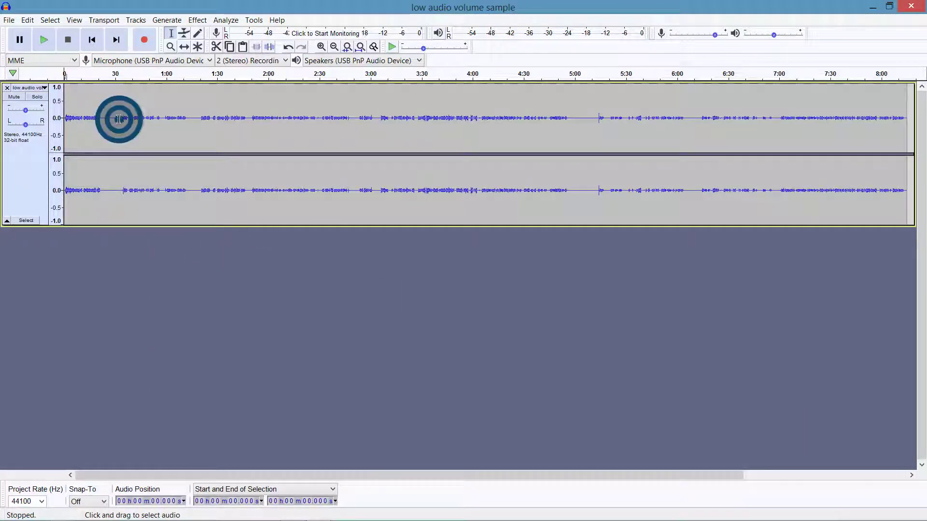
{"action": "left_click_drag", "start_coordinate": [120, 119], "coordinate": [195, 140]}
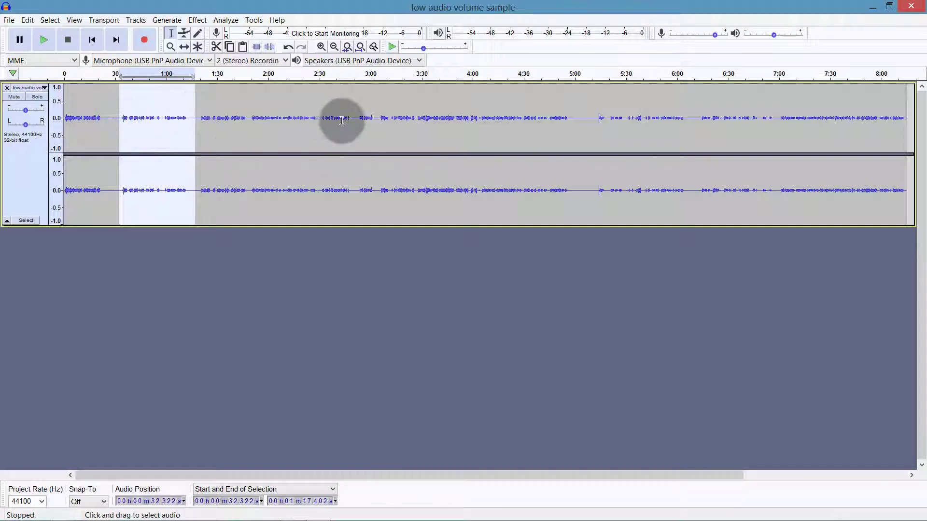
{"action": "left_click_drag", "start_coordinate": [106, 116], "coordinate": [63, 114]}
{"action": "left_click", "coordinate": [128, 118]}
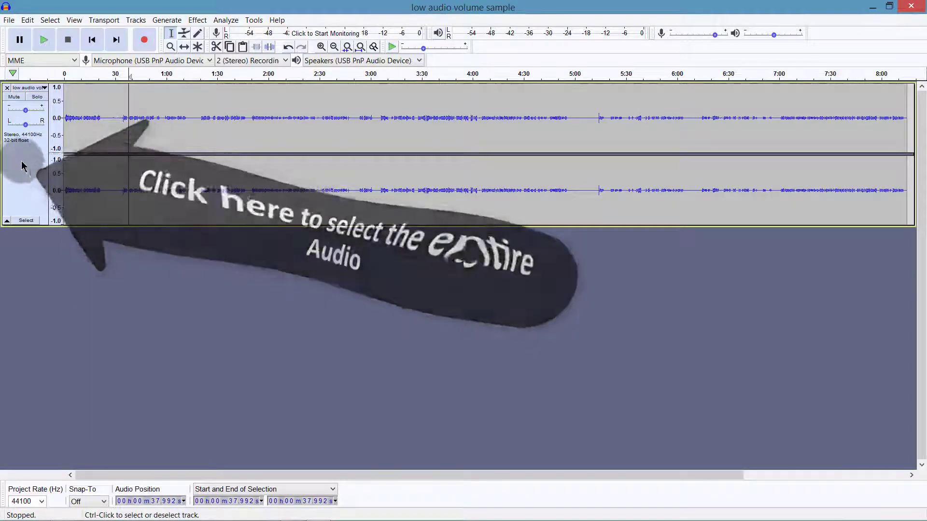
{"action": "left_click", "coordinate": [22, 162]}
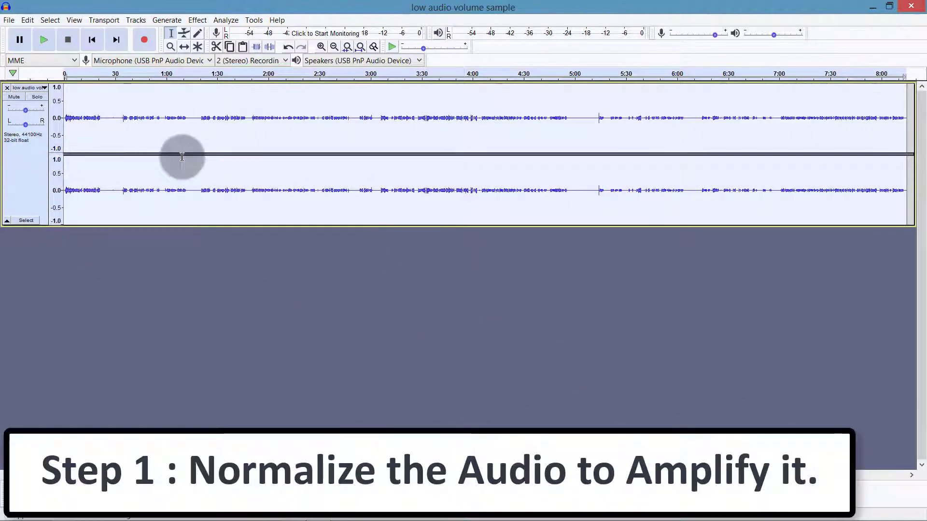
Step: Normalize the whole track to a 0.0 dB peak with DC offset removal enabled
{"action": "left_click", "coordinate": [203, 22]}
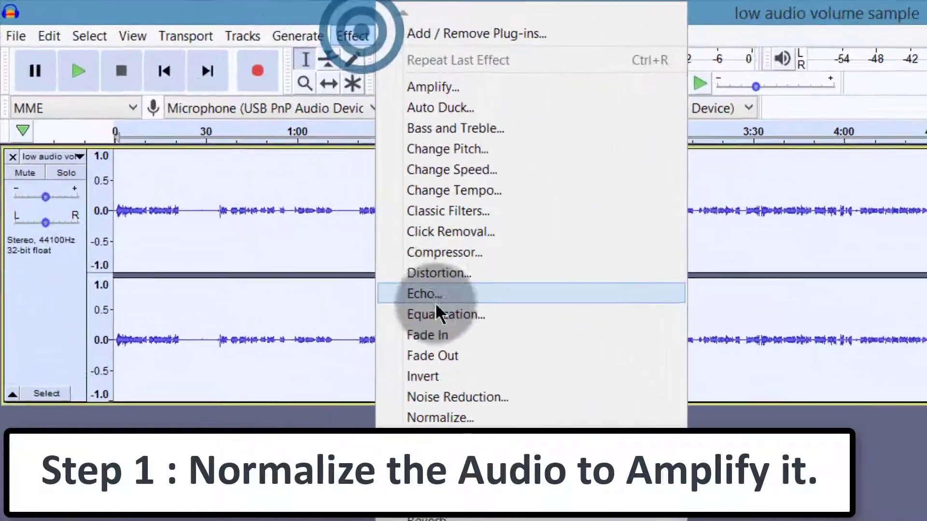
{"action": "left_click", "coordinate": [431, 431]}
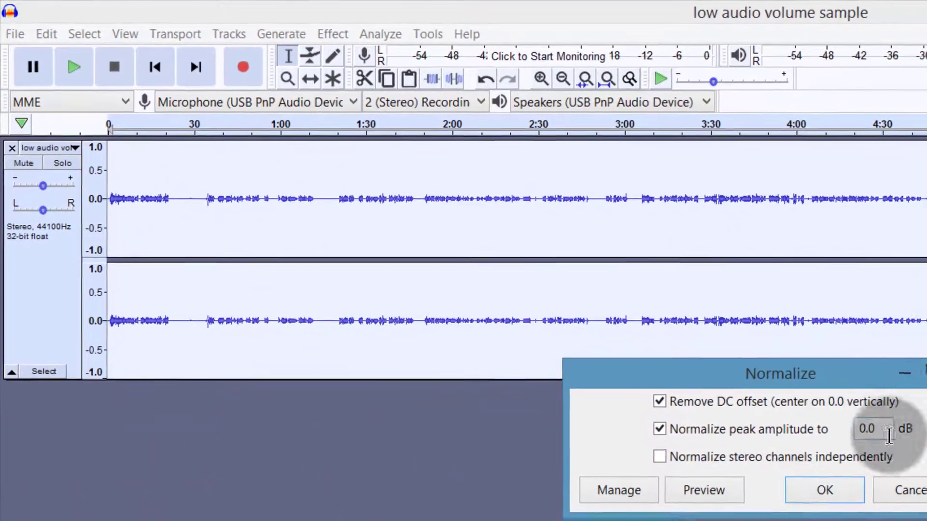
{"action": "left_click_drag", "start_coordinate": [801, 374], "coordinate": [333, 426]}
{"action": "double_click", "coordinate": [332, 405]}
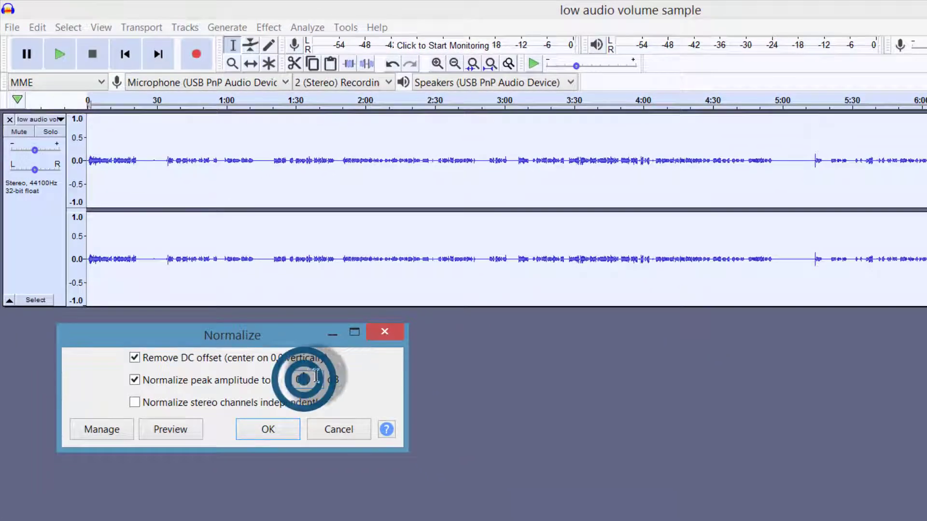
{"action": "double_click", "coordinate": [304, 379]}
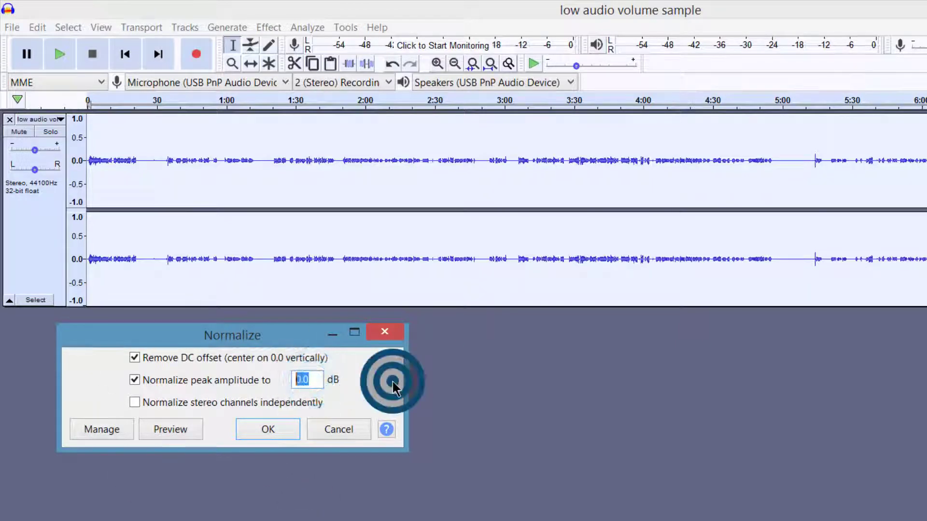
{"action": "left_click", "coordinate": [268, 431]}
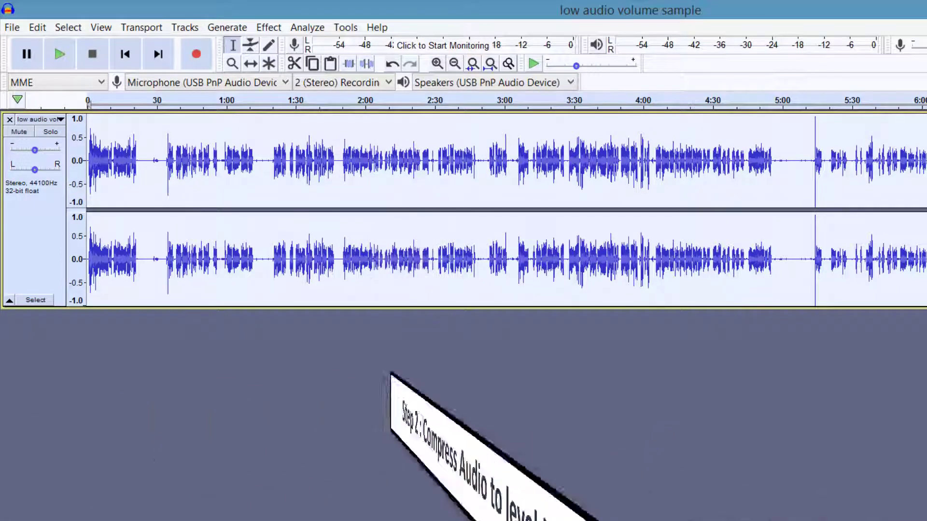
Step: Play the normalized audio briefly from around 5:25, then reselect the entire track
{"action": "scroll", "coordinate": [483, 210], "scroll_direction": "right", "scroll_amount": 5}
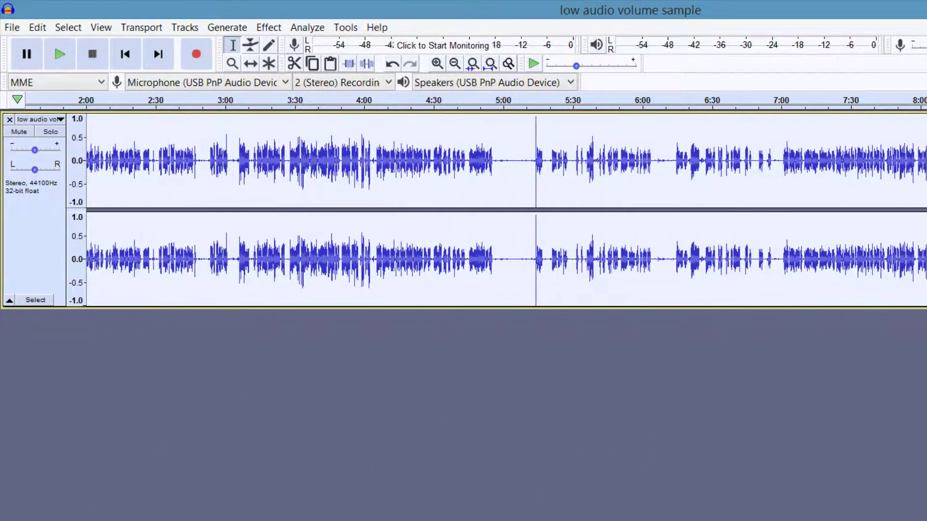
{"action": "left_click", "coordinate": [562, 161]}
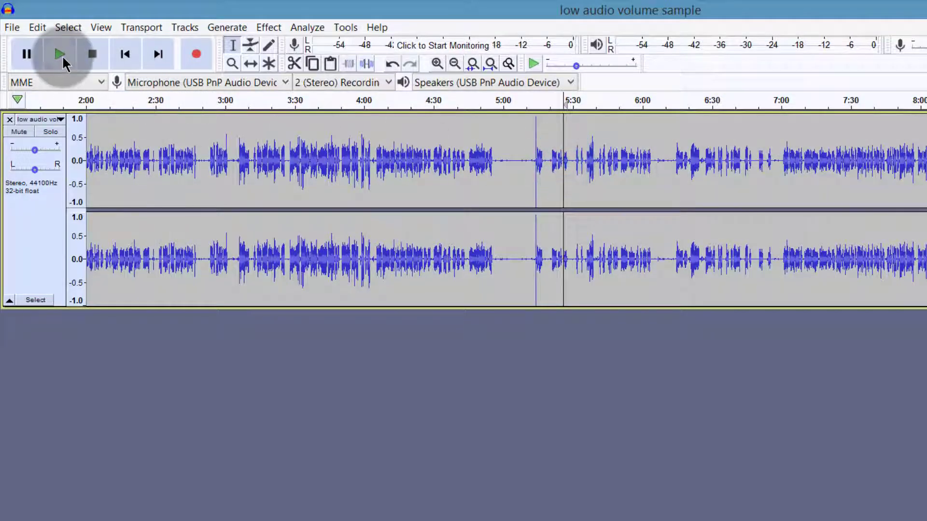
{"action": "left_click", "coordinate": [60, 55]}
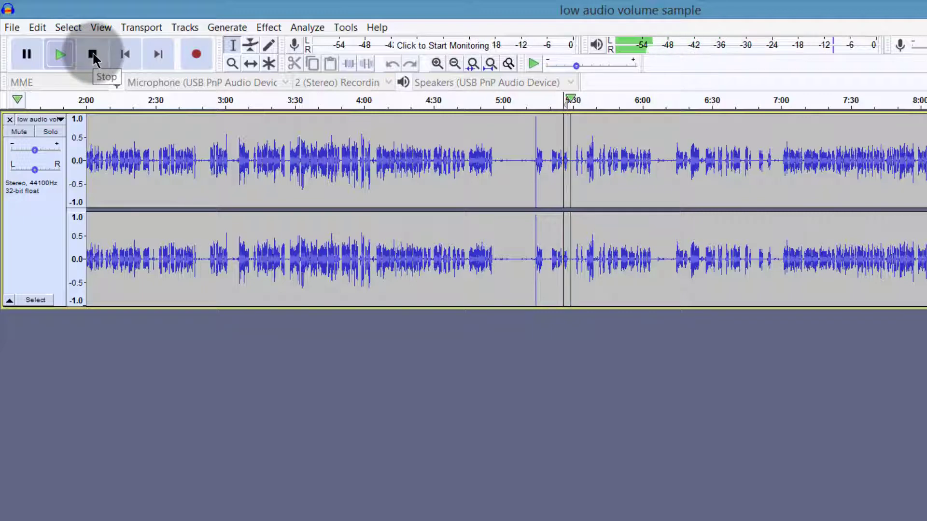
{"action": "left_click", "coordinate": [92, 55]}
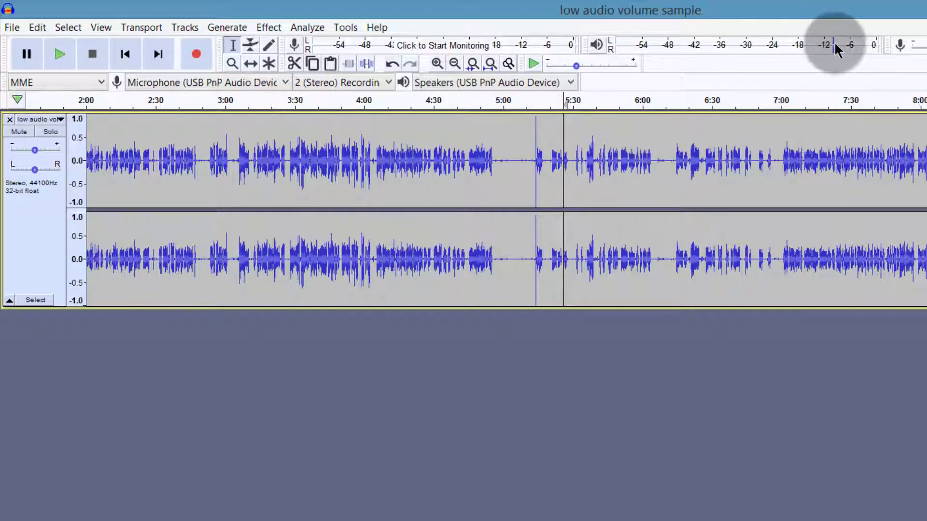
{"action": "left_click", "coordinate": [42, 248]}
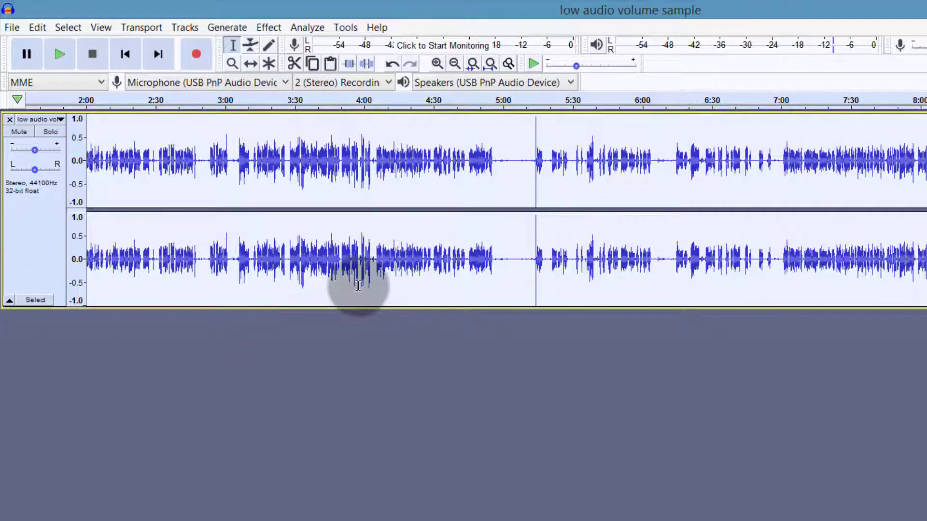
Step: Apply Compressor from defaults with make-up gain off, -50 dB noise floor and -17 dB threshold
{"action": "left_click", "coordinate": [270, 27]}
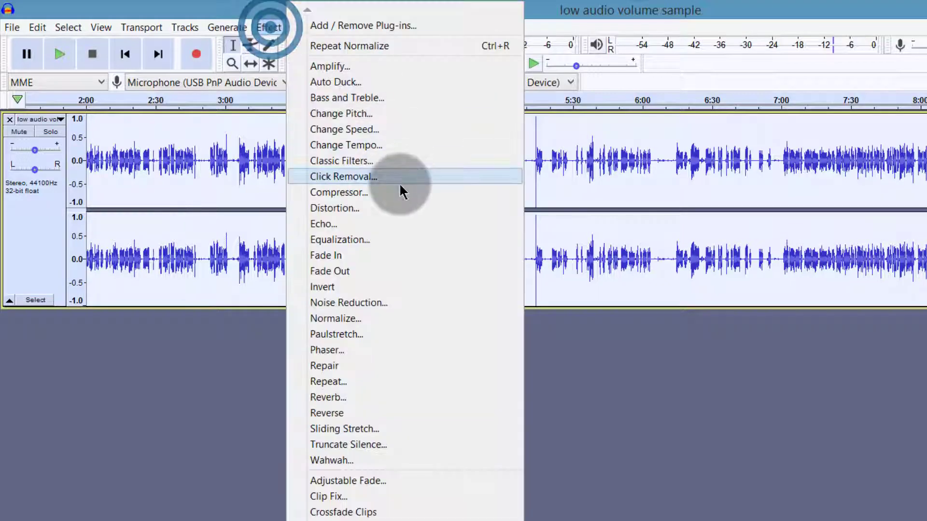
{"action": "left_click", "coordinate": [342, 194]}
{"action": "left_click_drag", "start_coordinate": [536, 191], "coordinate": [154, 200]}
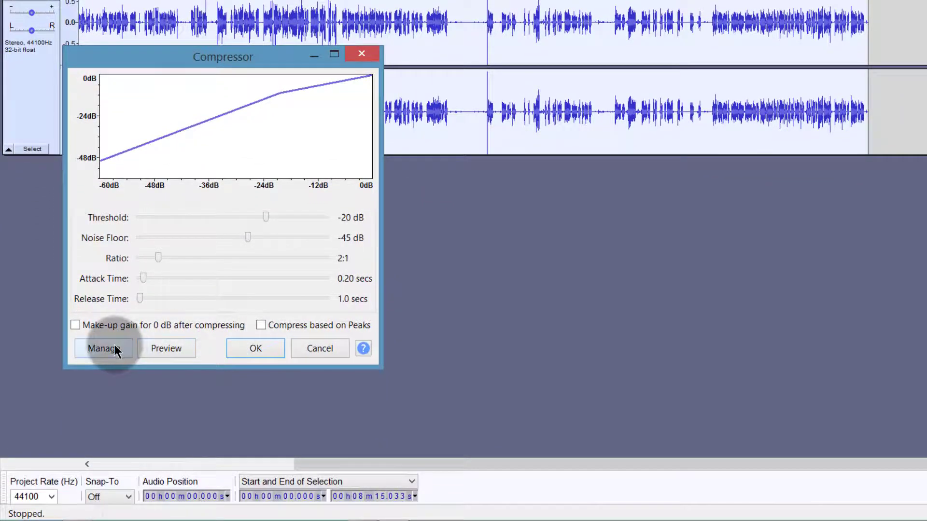
{"action": "left_click", "coordinate": [103, 351]}
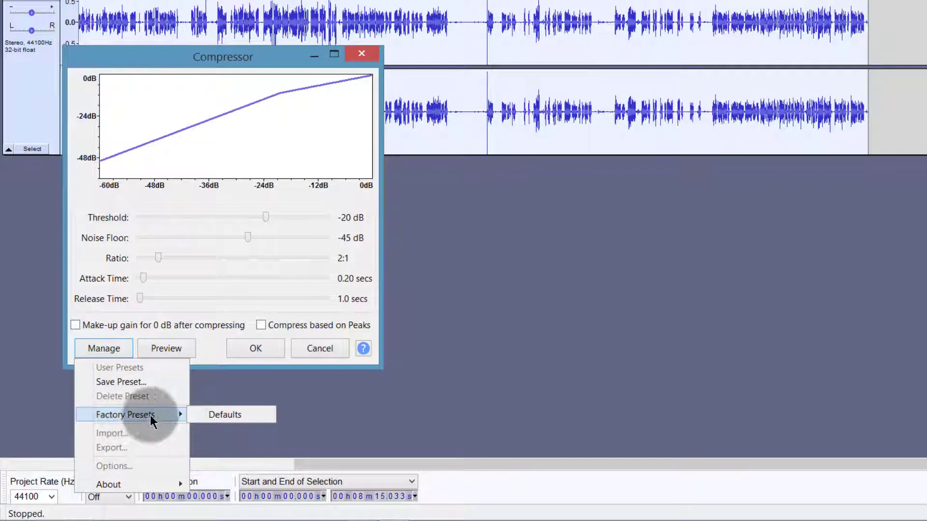
{"action": "left_click", "coordinate": [228, 415]}
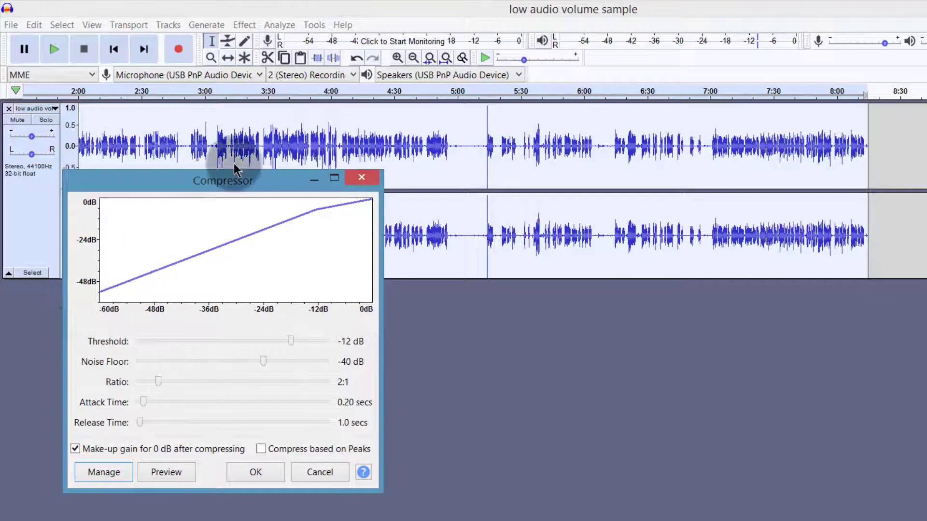
{"action": "left_click", "coordinate": [74, 449]}
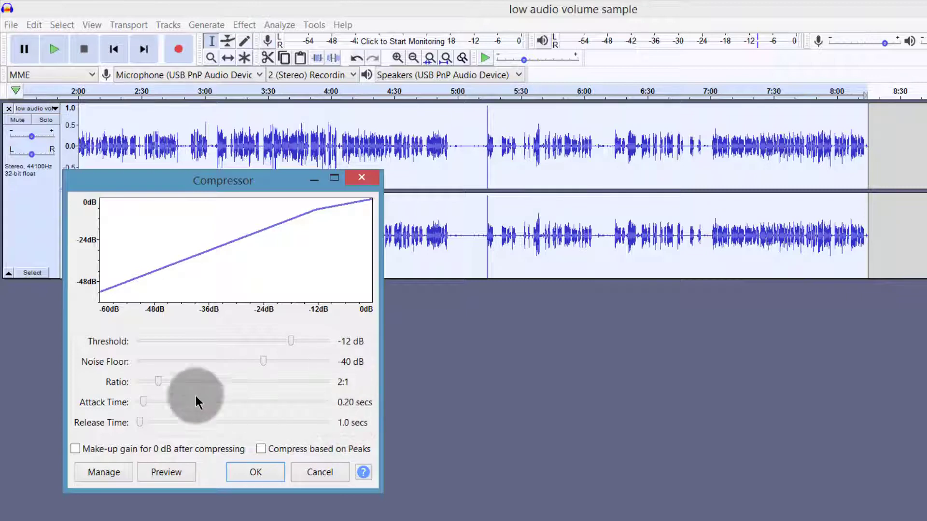
{"action": "left_click_drag", "start_coordinate": [263, 363], "coordinate": [232, 361]}
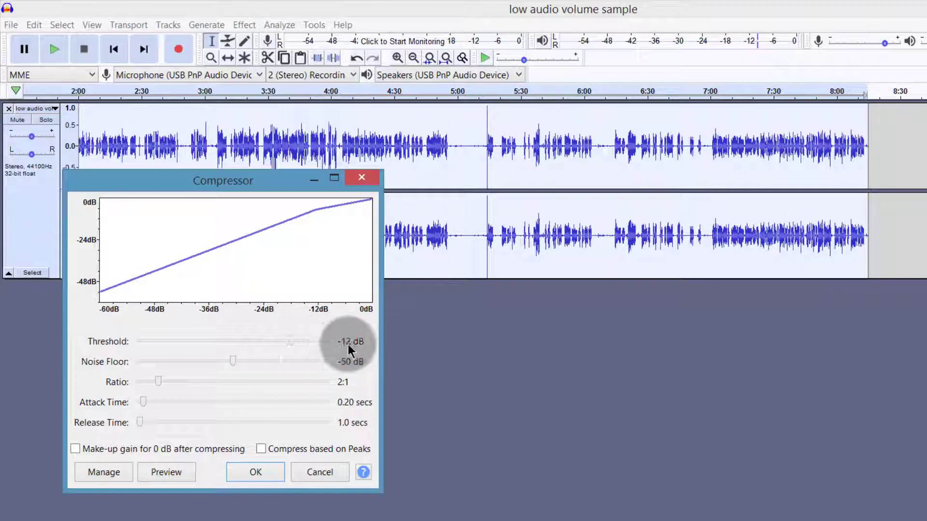
{"action": "left_click_drag", "start_coordinate": [289, 340], "coordinate": [279, 339]}
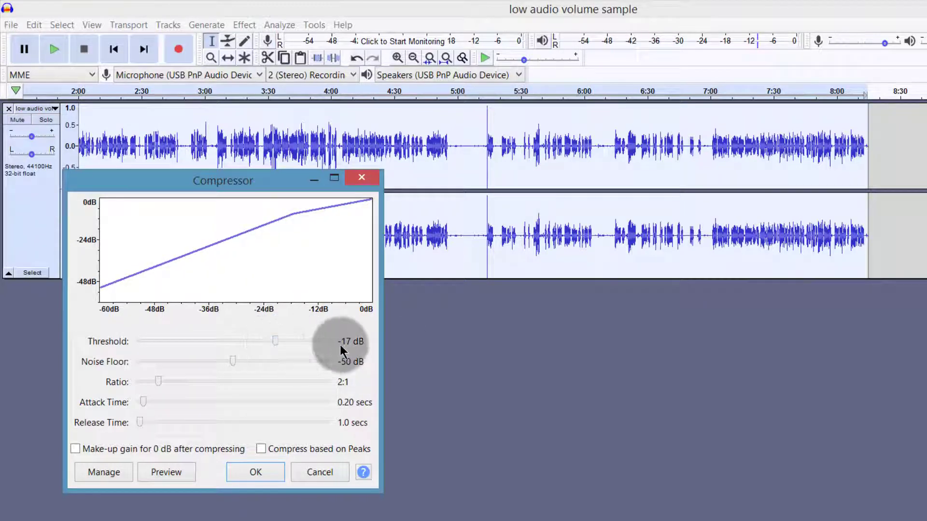
{"action": "left_click", "coordinate": [248, 472]}
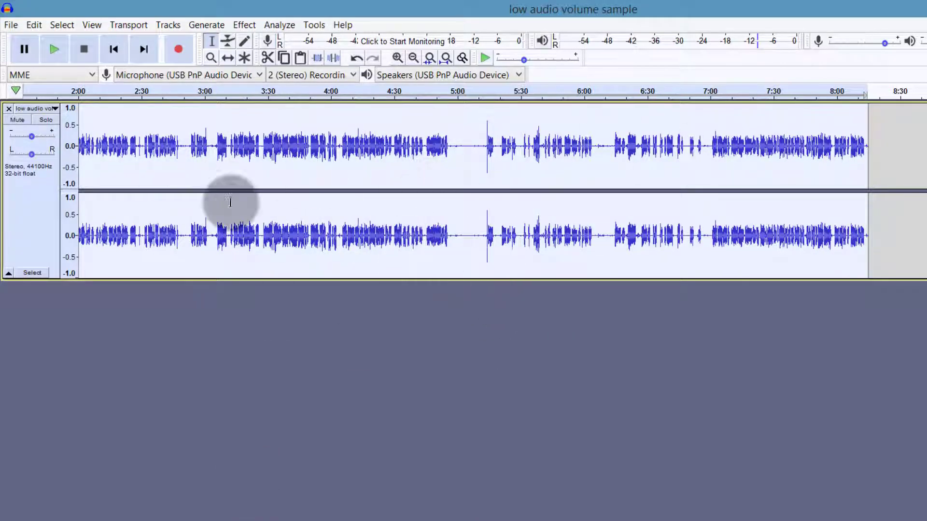
Step: Run Compressor again with the threshold lowered to -20 dB at a 2:1 ratio
{"action": "left_click", "coordinate": [245, 25]}
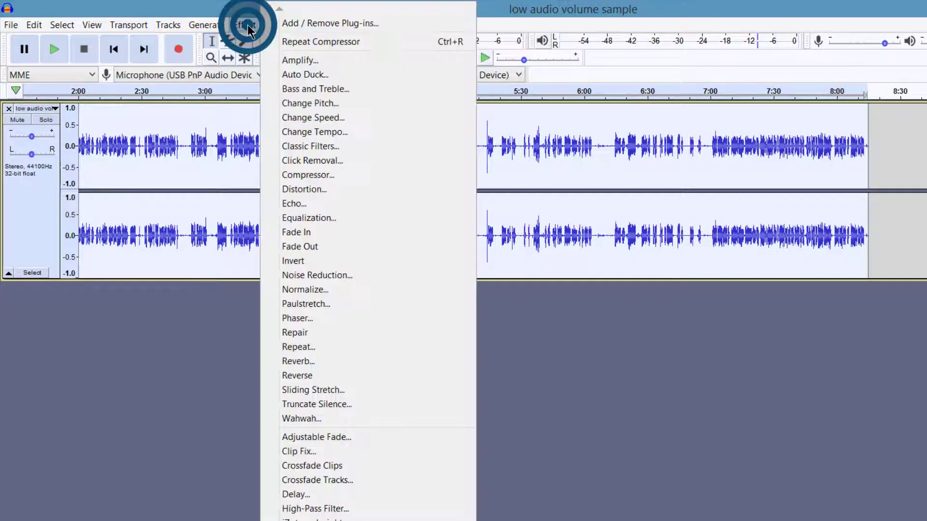
{"action": "left_click", "coordinate": [305, 176]}
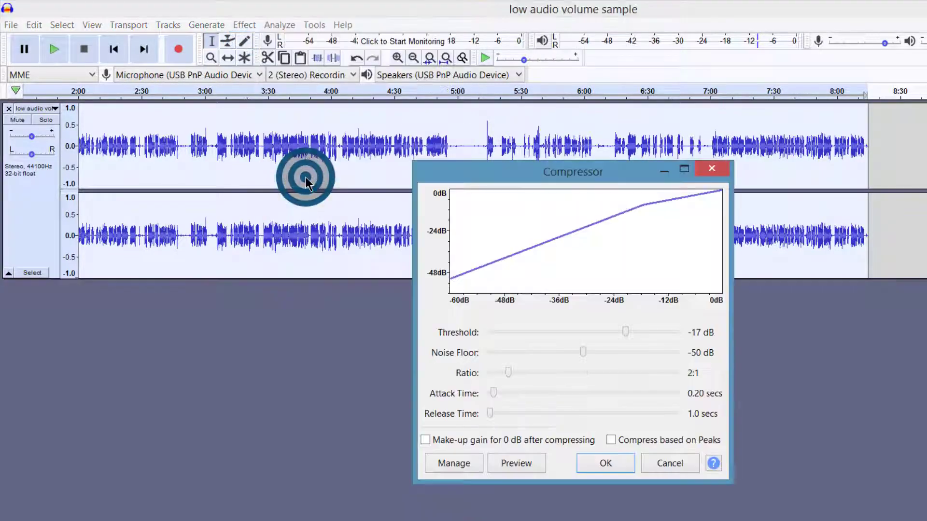
{"action": "left_click_drag", "start_coordinate": [502, 174], "coordinate": [179, 202]}
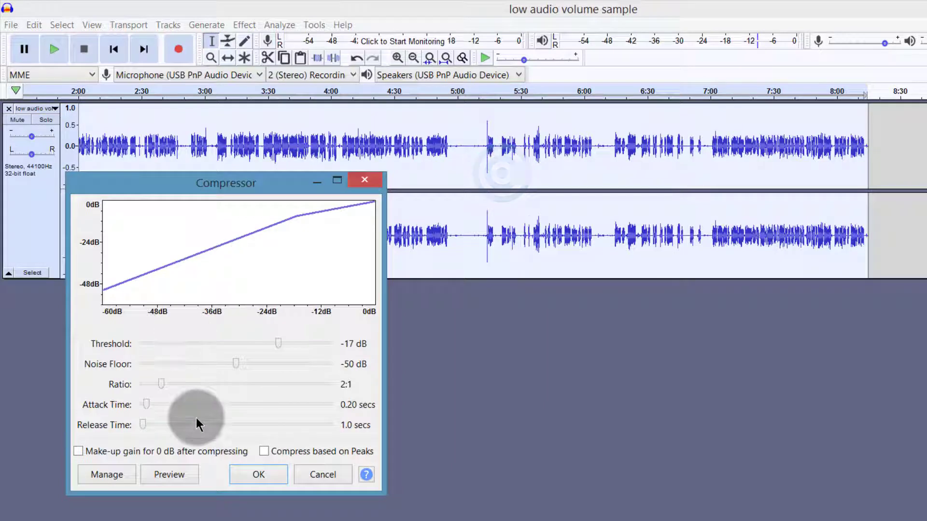
{"action": "left_click_drag", "start_coordinate": [279, 346], "coordinate": [270, 344]}
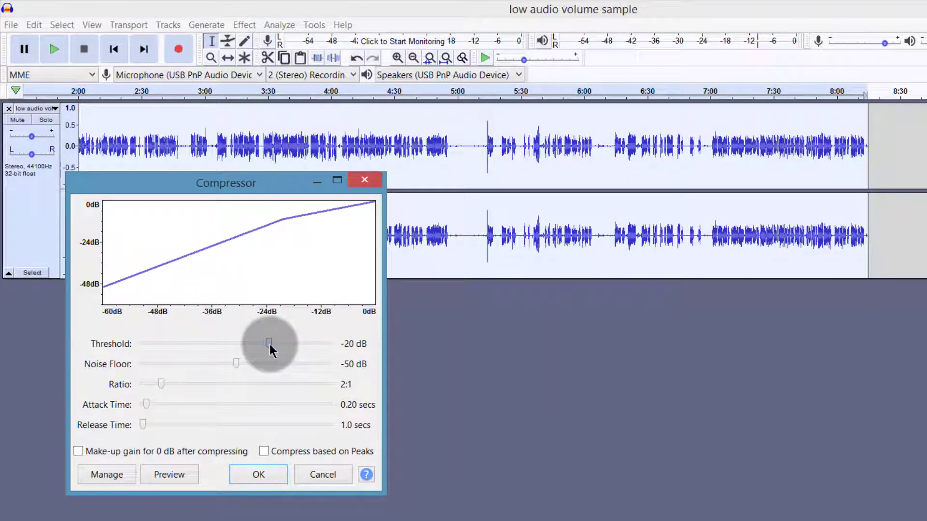
{"action": "left_click", "coordinate": [260, 475]}
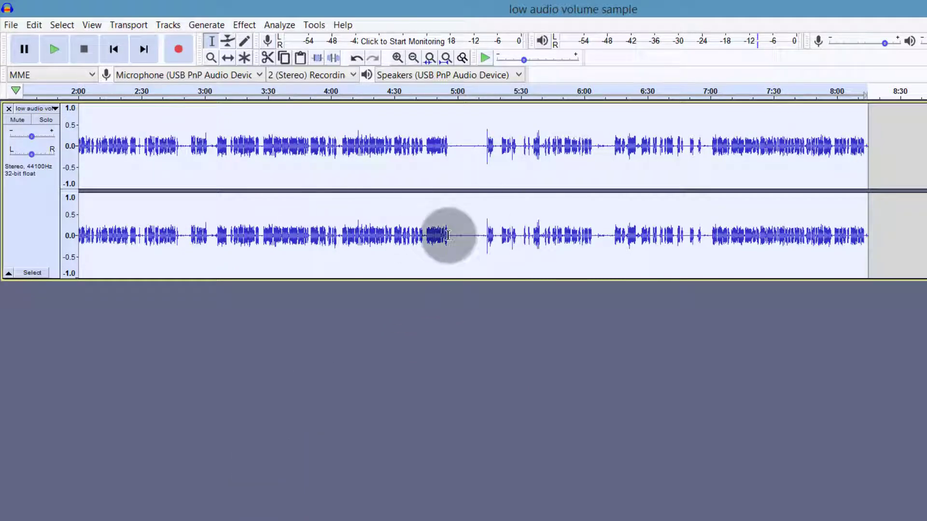
Step: Select the entire compressed track from its control panel
{"action": "left_click_drag", "start_coordinate": [138, 145], "coordinate": [467, 154]}
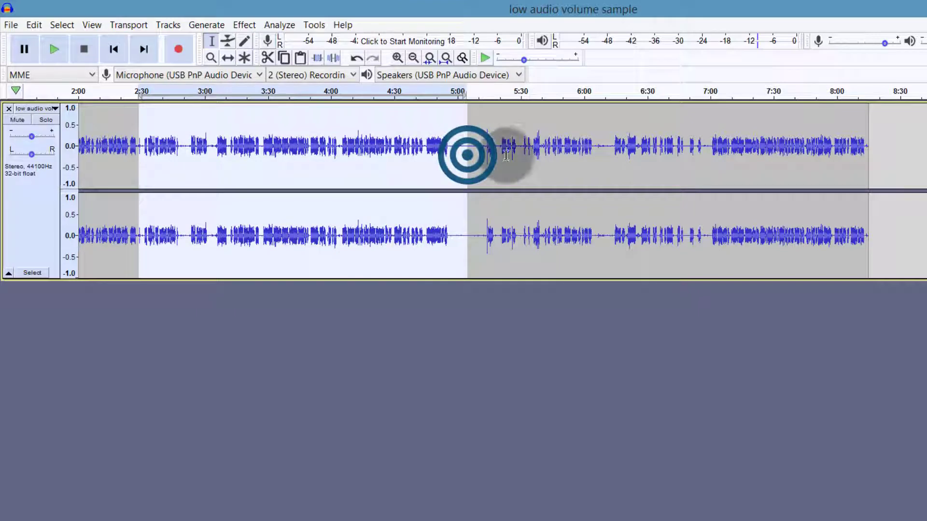
{"action": "left_click", "coordinate": [478, 149]}
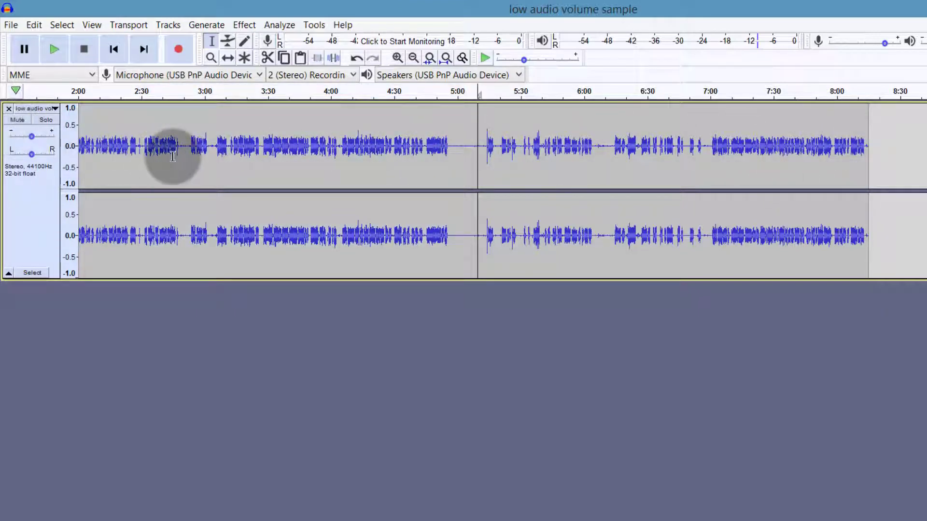
{"action": "left_click", "coordinate": [27, 215]}
{"action": "left_click", "coordinate": [28, 214]}
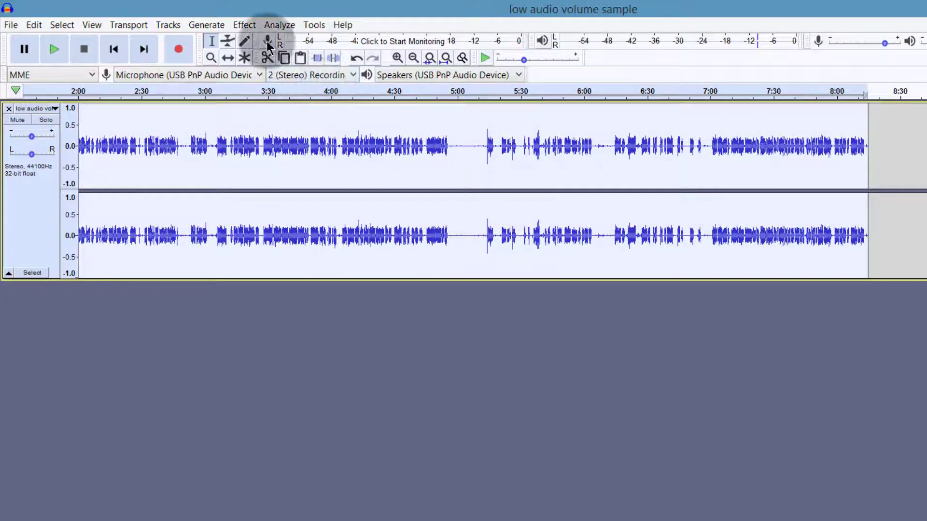
Step: Look at the Amplify settings and close them without applying
{"action": "left_click", "coordinate": [244, 24]}
{"action": "left_click", "coordinate": [299, 62]}
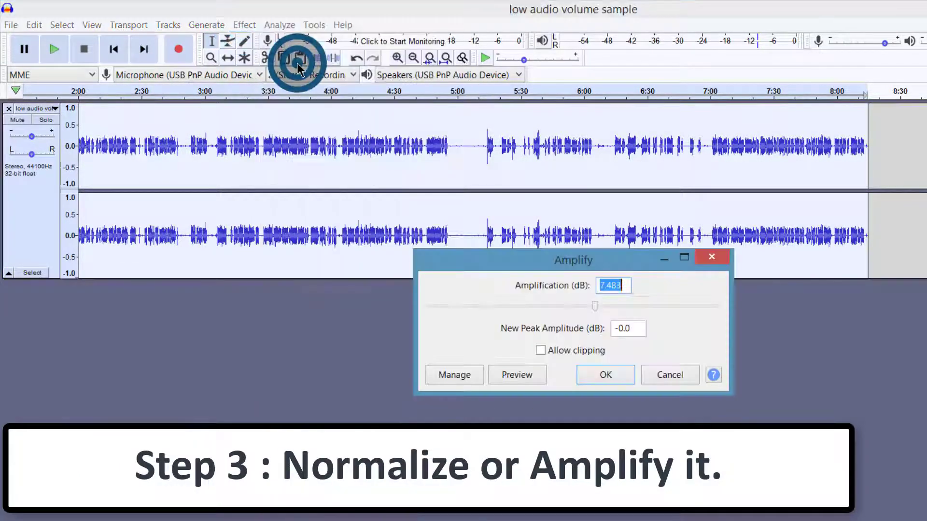
{"action": "left_click_drag", "start_coordinate": [164, 312], "coordinate": [80, 317]}
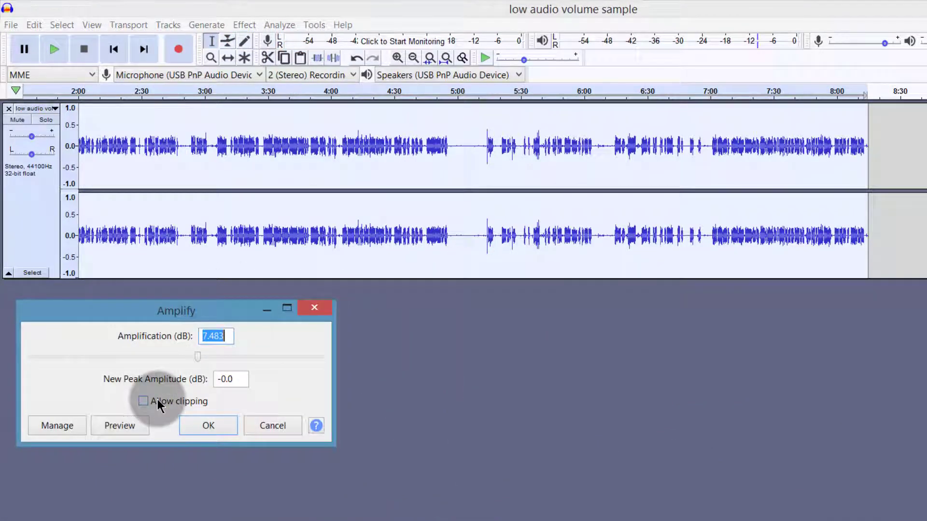
{"action": "left_click", "coordinate": [321, 307]}
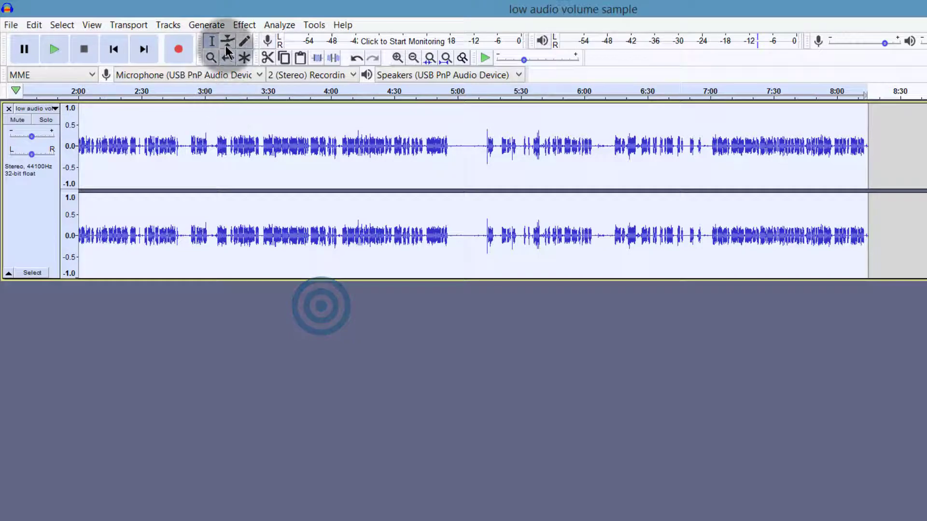
Step: Apply Normalize to the whole track so its peaks reach full level
{"action": "left_click", "coordinate": [245, 24]}
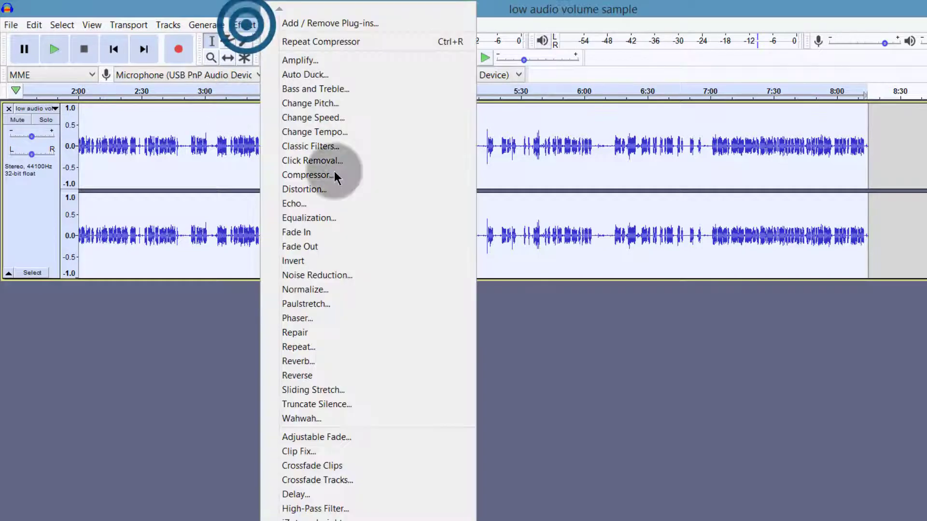
{"action": "left_click", "coordinate": [302, 289]}
{"action": "left_click", "coordinate": [609, 360]}
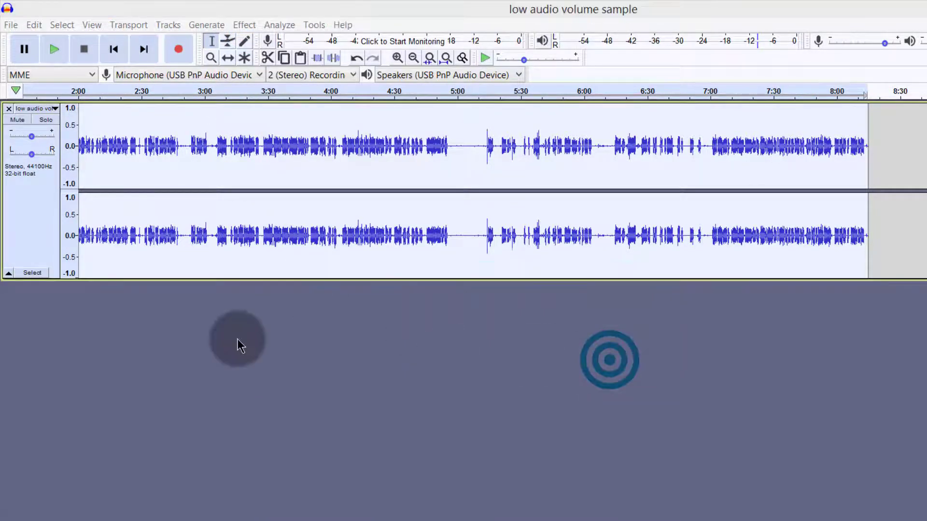